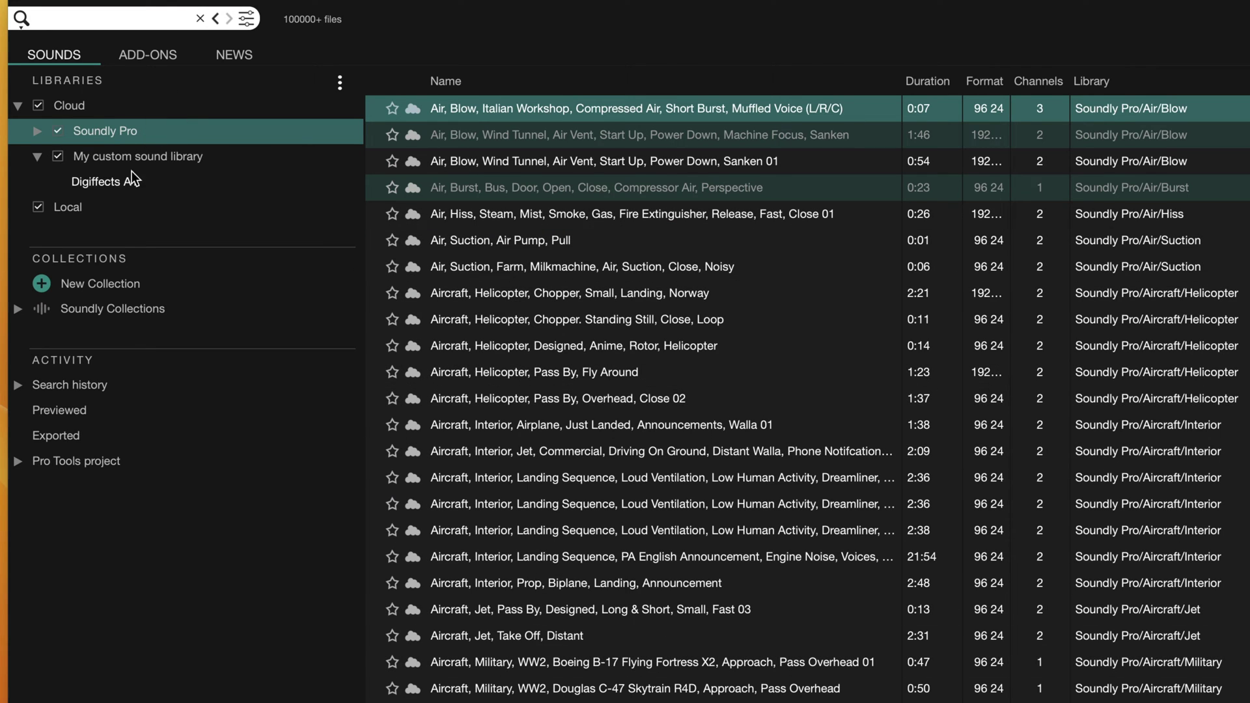
Upload the Digiffects A2 folder from Finder into My custom sound library.
left_click(154, 158)
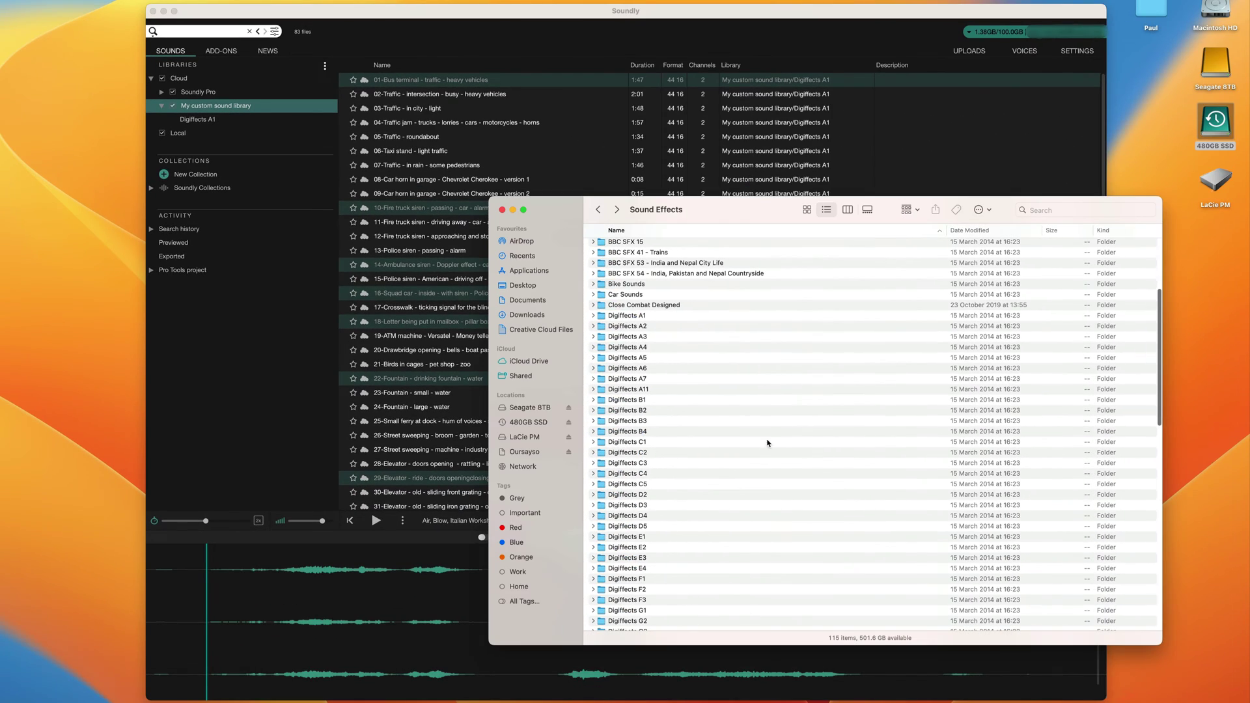
scroll(769, 436, "down", 5)
scroll(769, 431, "up", 10)
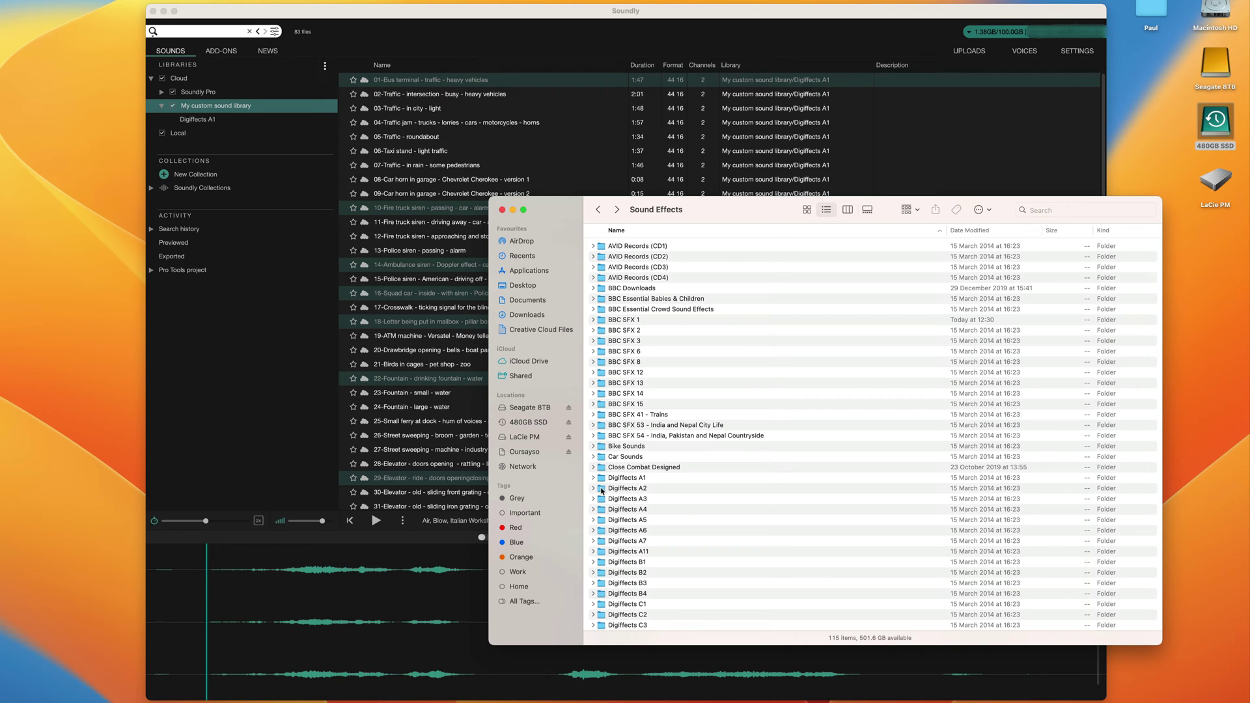
left_click_drag(600, 491, 654, 346)
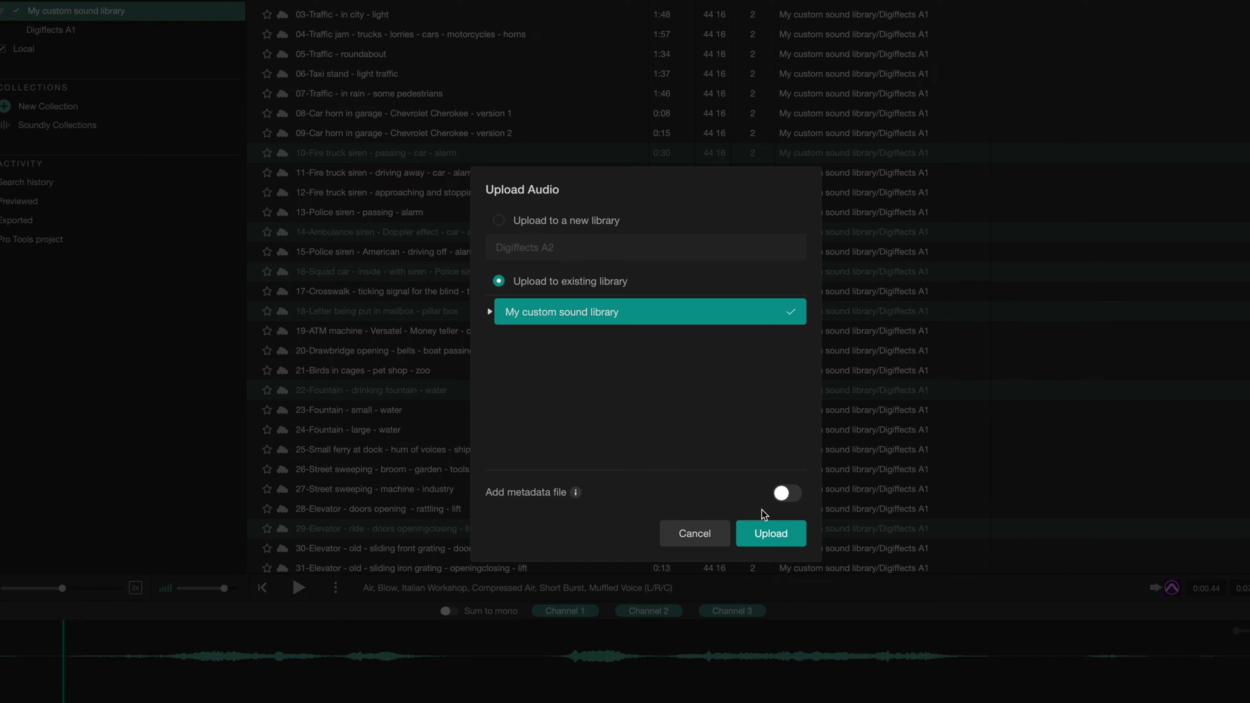
left_click(768, 536)
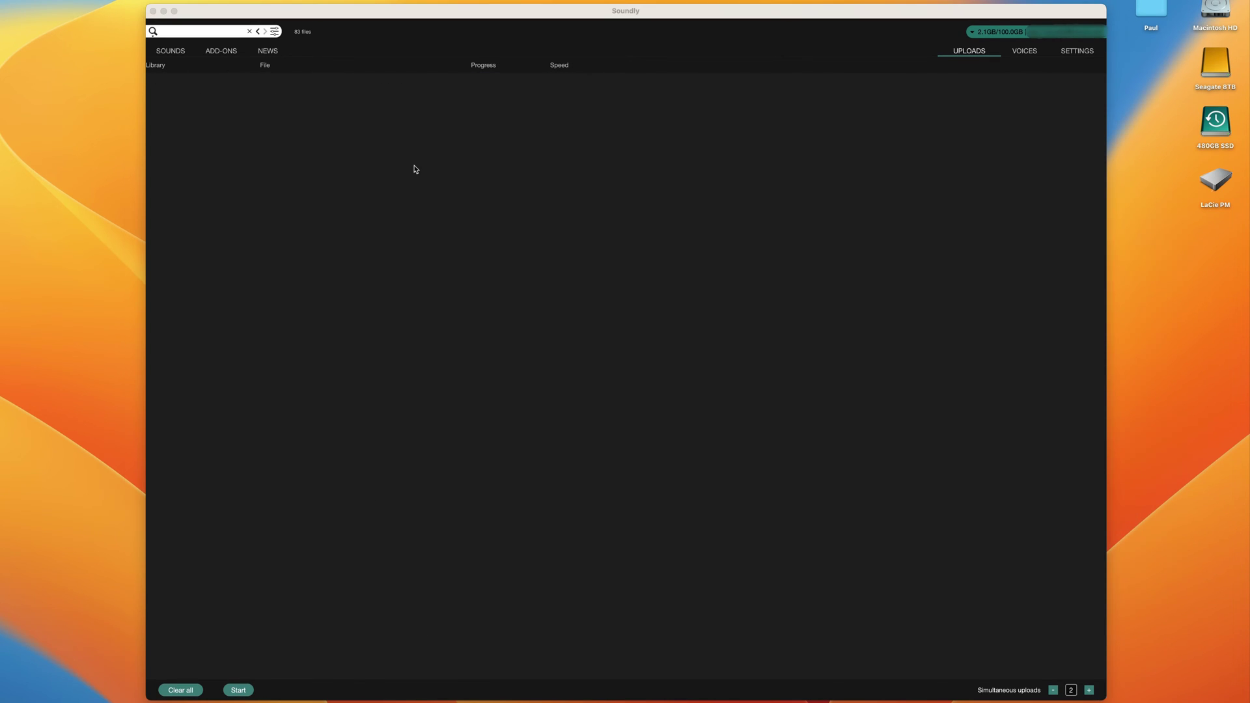
Check the Share page of My custom sound library, which shows it is not yet shared.
left_click(170, 52)
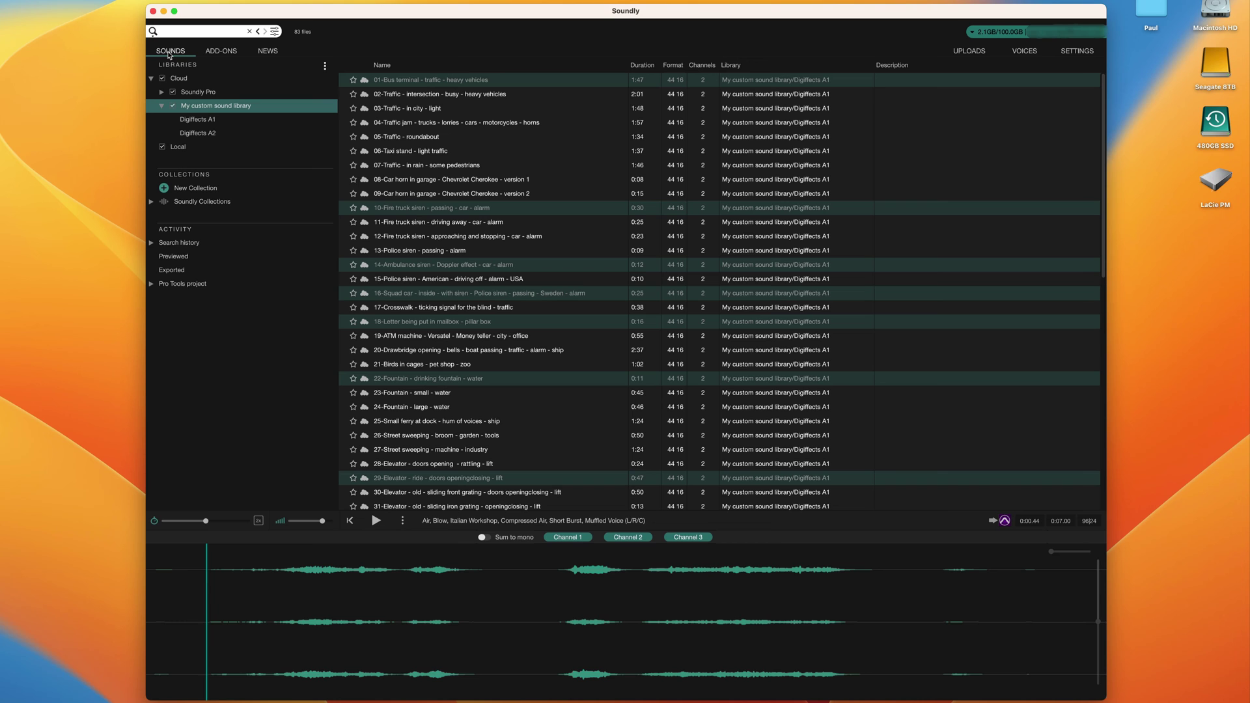
right_click(232, 108)
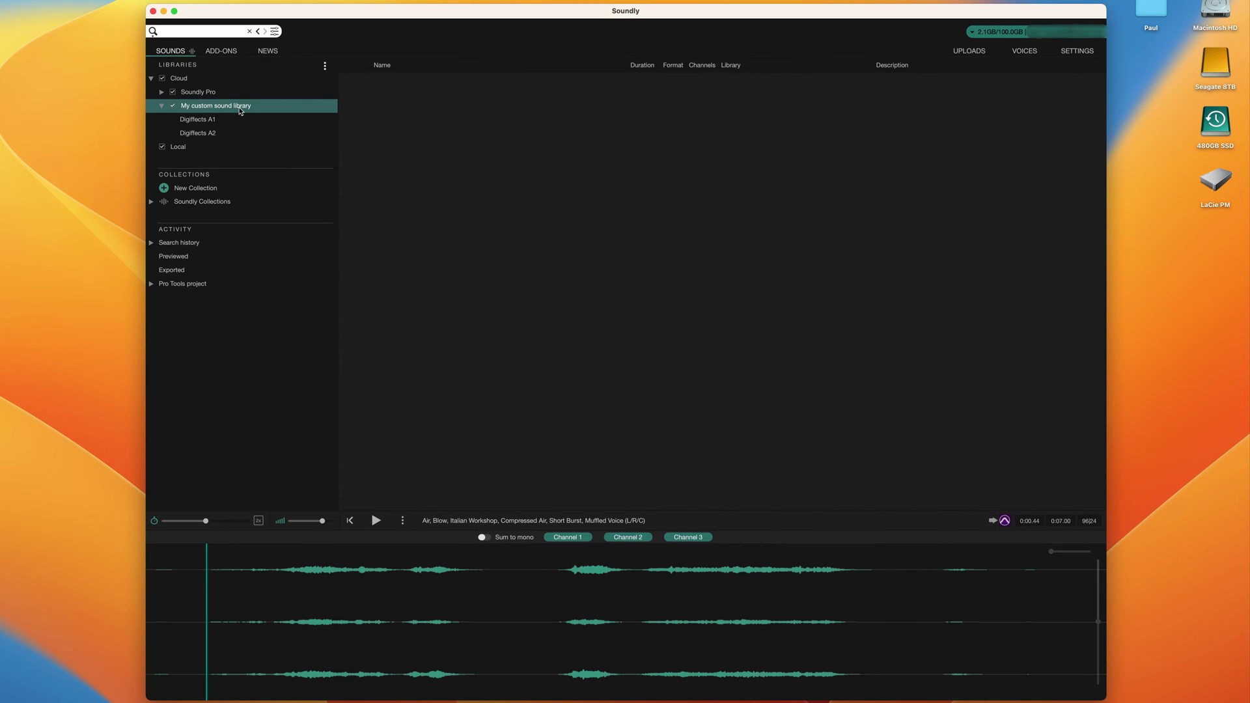
left_click(265, 142)
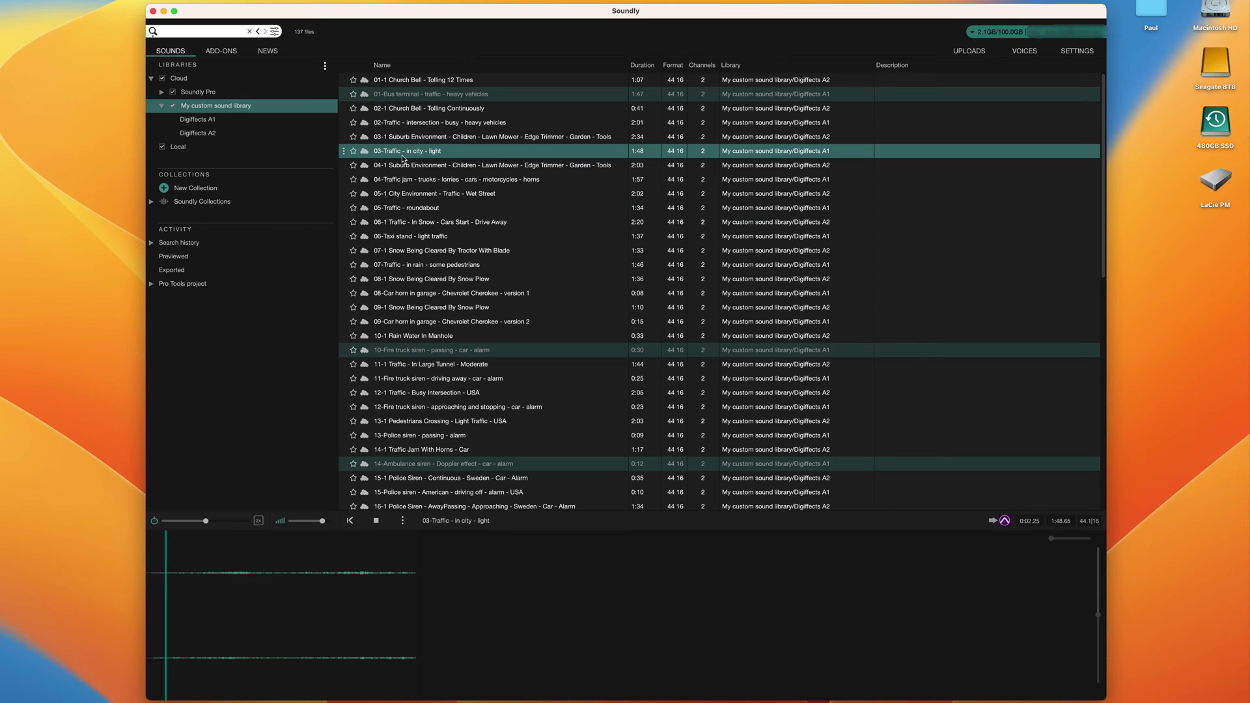
Preview 07-1 Snow Being Cleared and 15-Police siren - American, then load 23-Fountain - small - water.
left_click(461, 609)
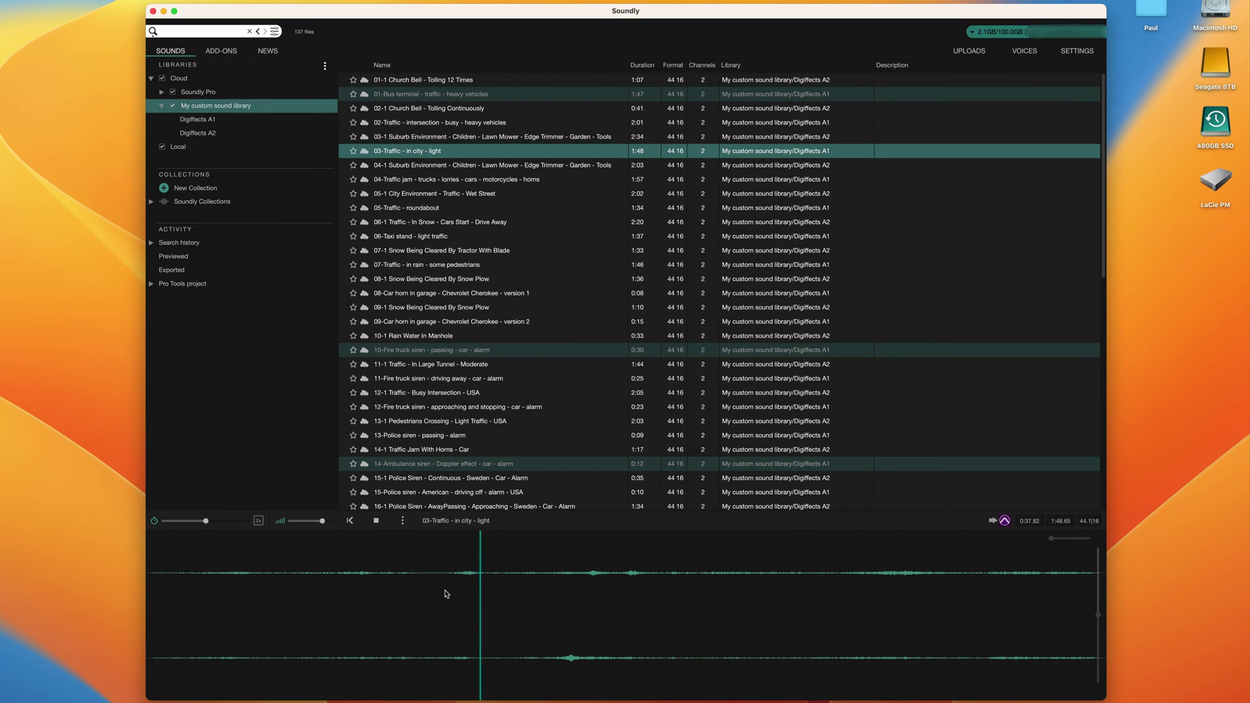
key("Down")
key("Down")
key("Down")
key("Down")
key("Down")
key("Down")
key("Down")
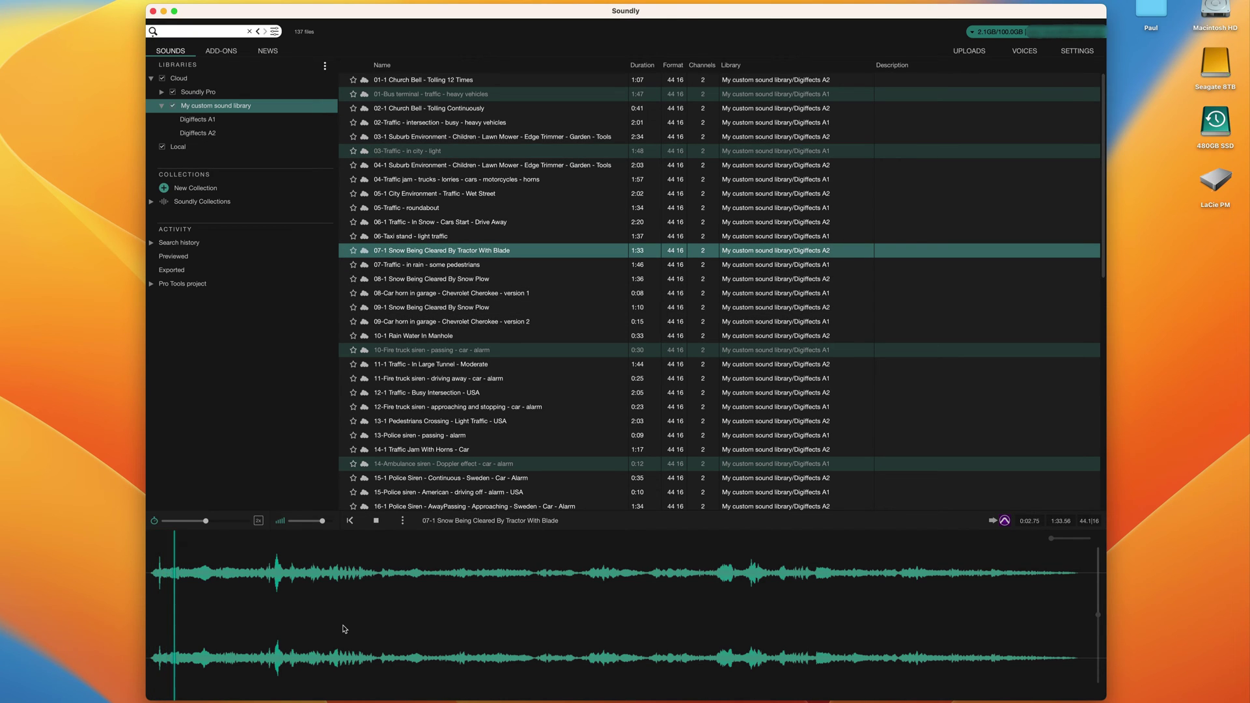
left_click(469, 494)
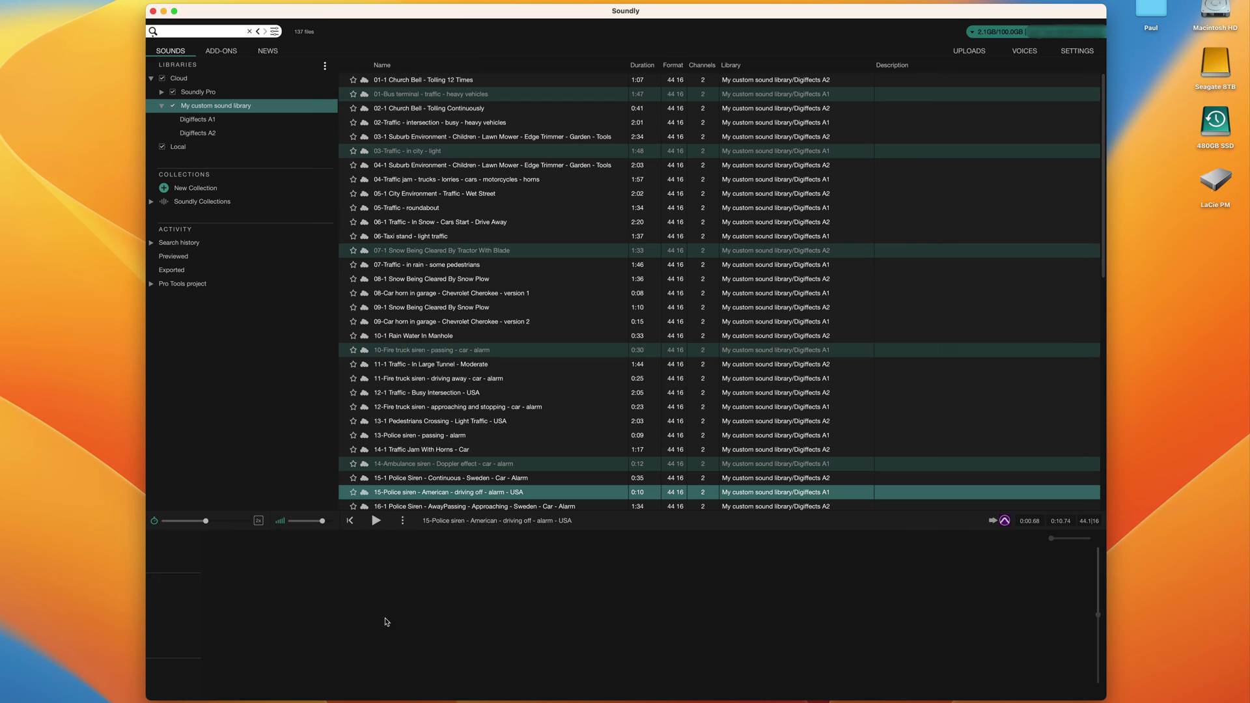
scroll(490, 379, "down", 10)
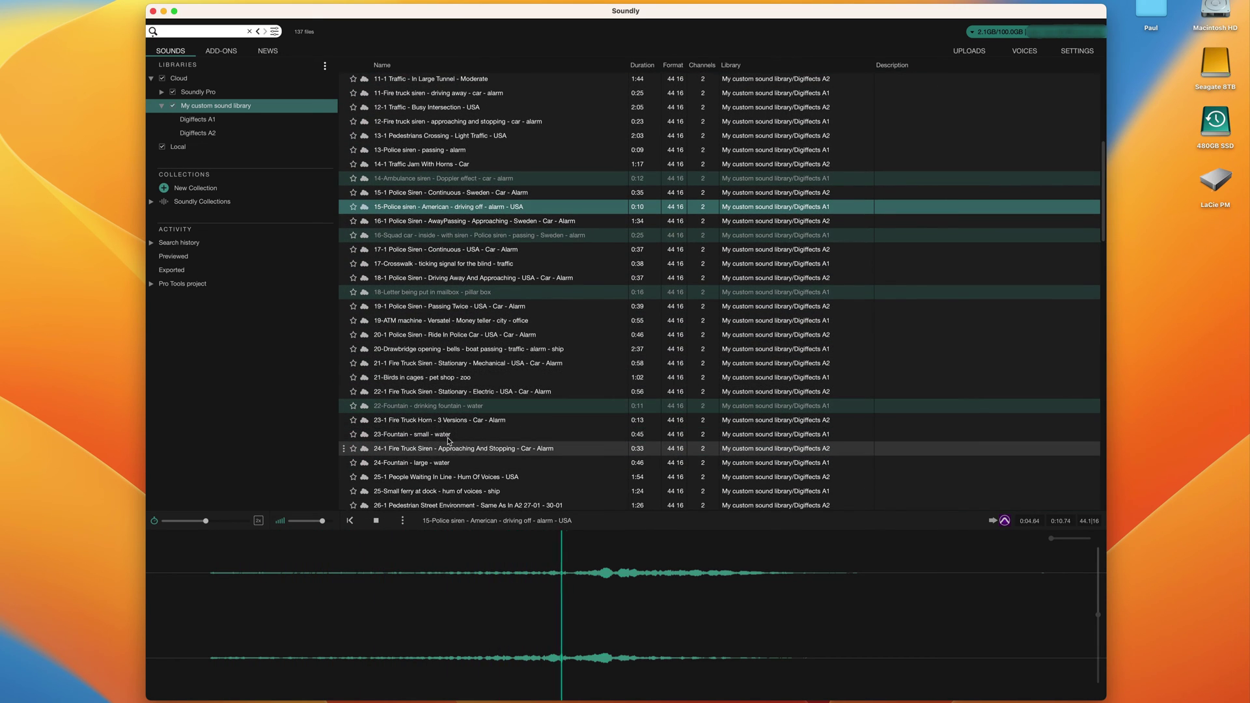
left_click(424, 440)
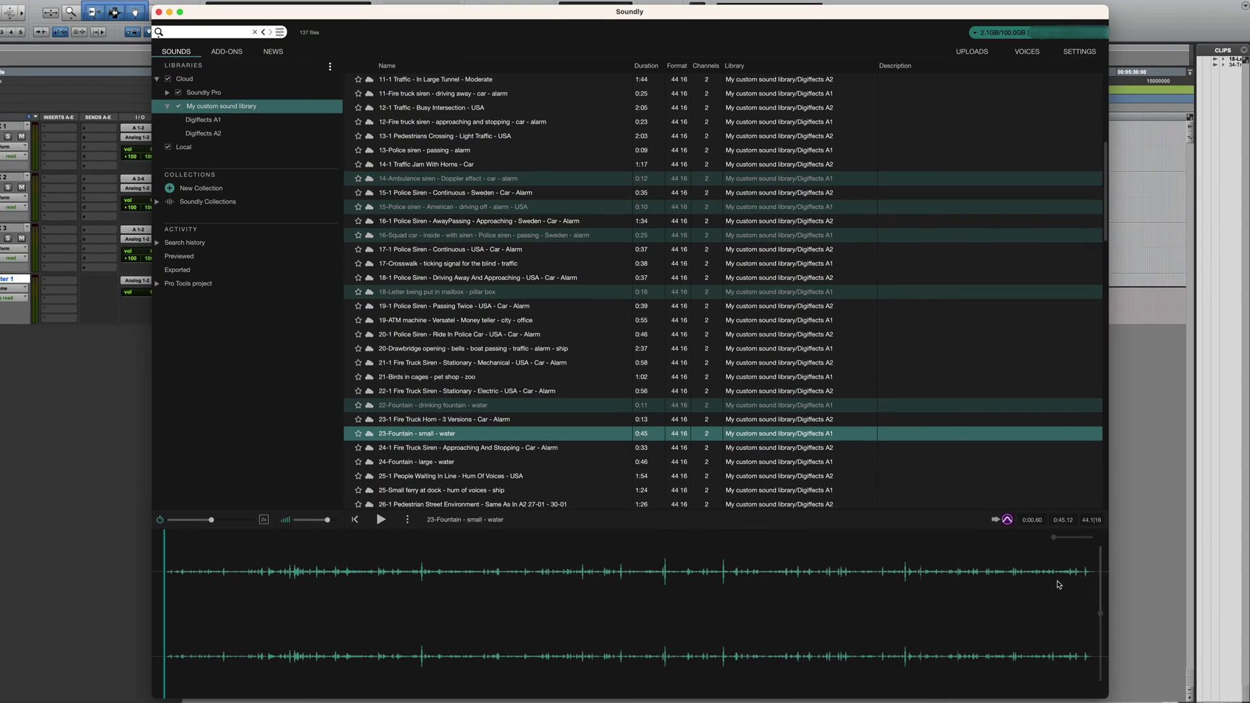
Send 23-Fountain to SFX 1 and place a short 24-Fountain excerpt on SFX 2 at 00:00:22:03.
left_click(1004, 522)
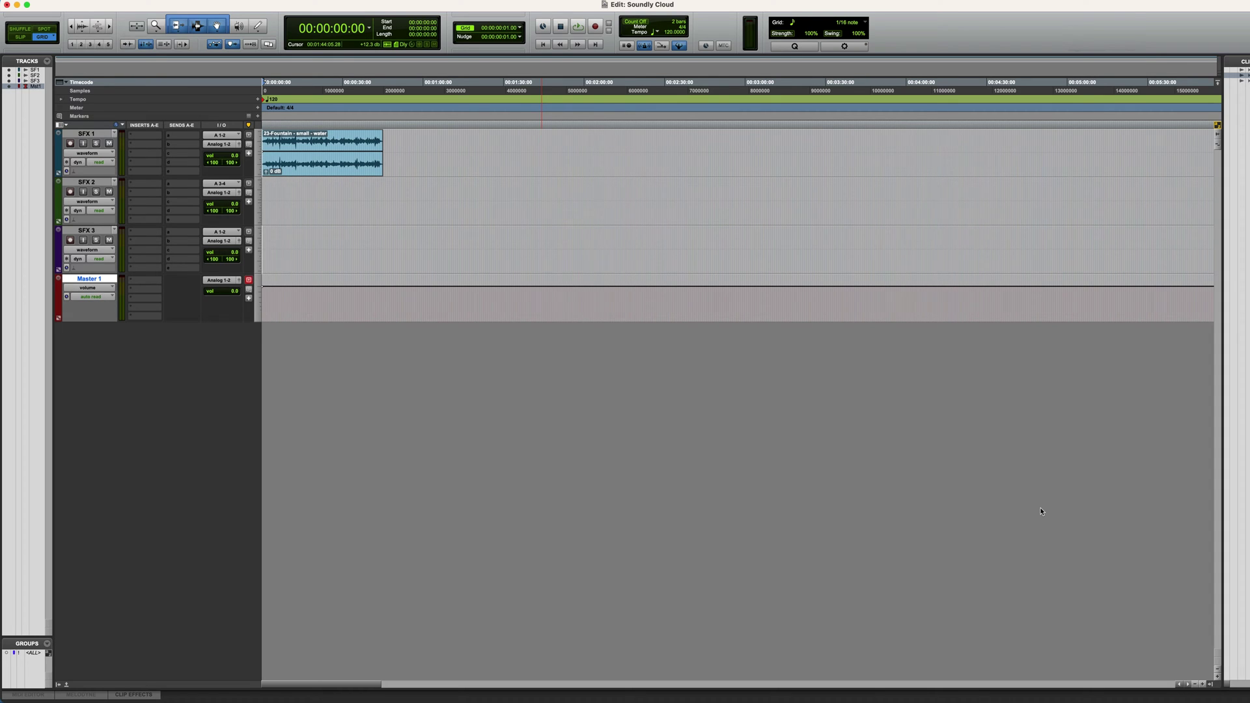
key("super+Tab")
left_click(502, 449)
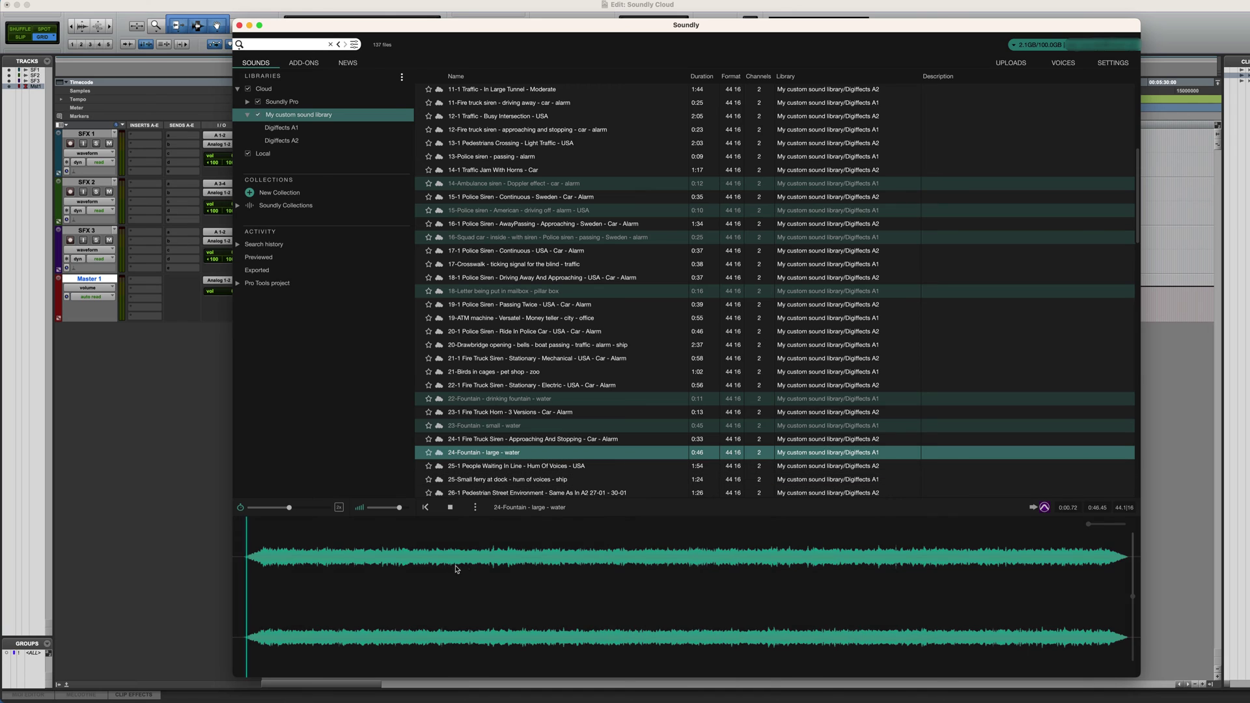
left_click_drag(428, 564, 504, 567)
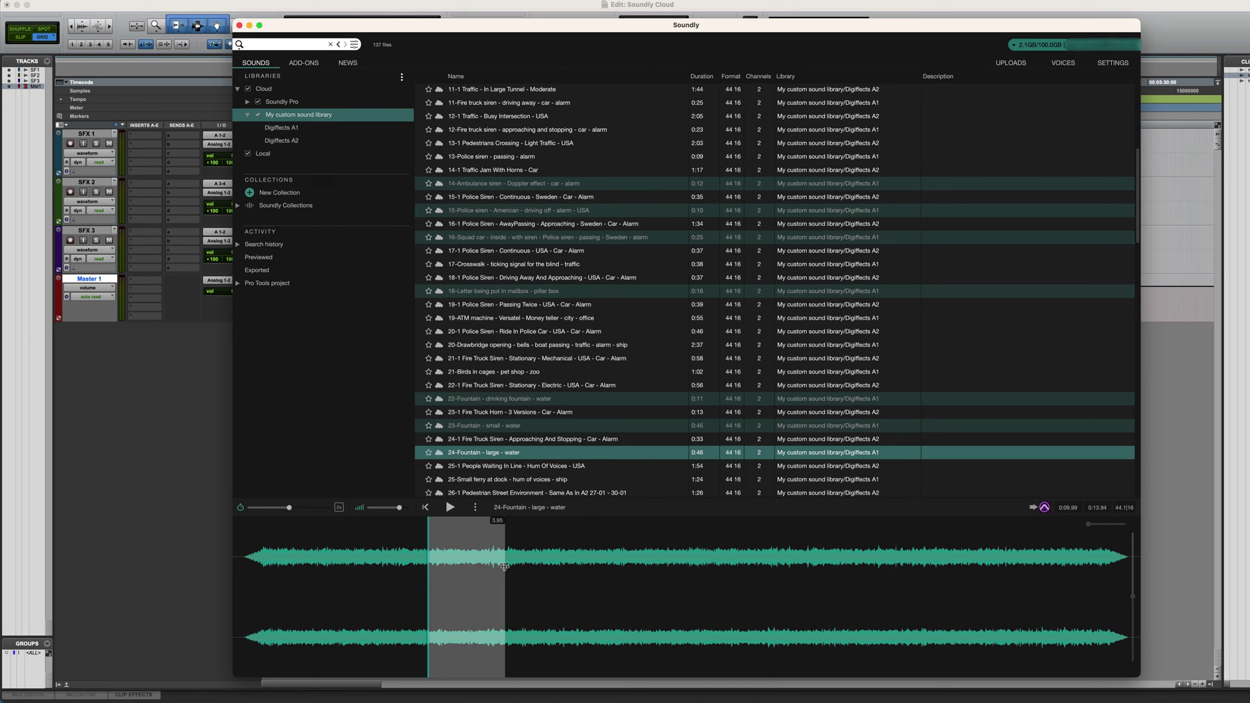
key("super+Tab")
left_click(322, 188)
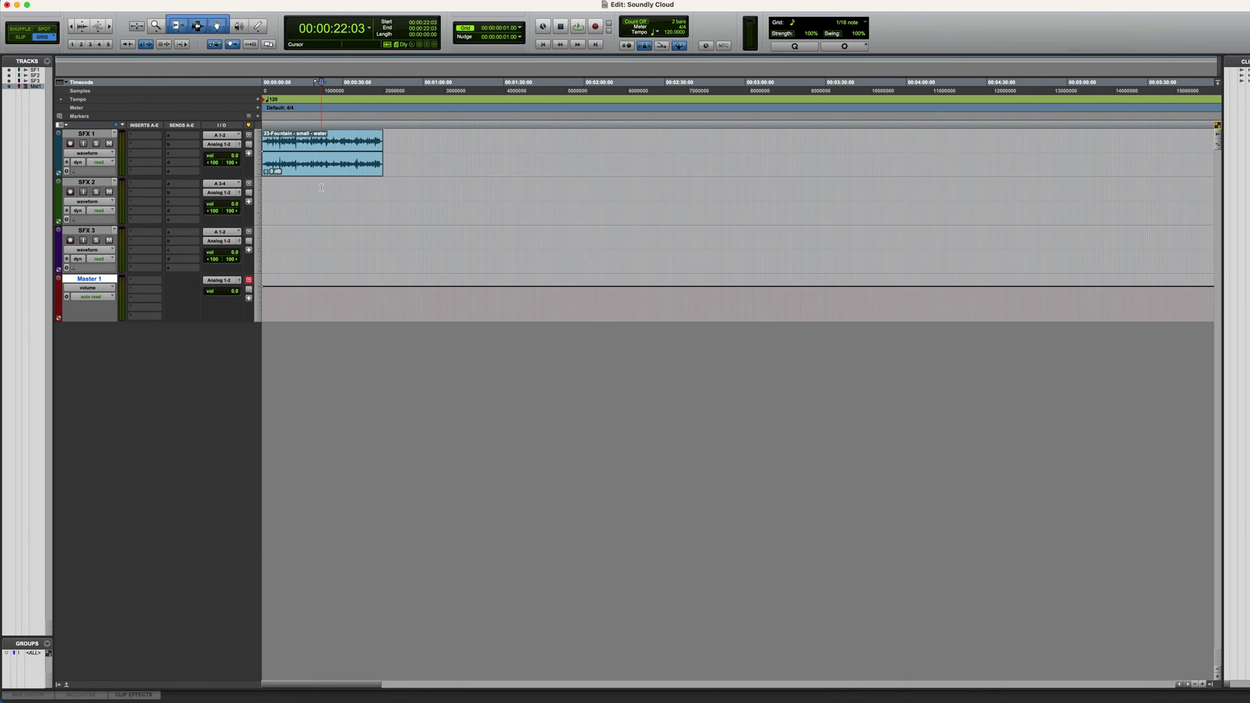
key("super+Tab")
left_click_drag(462, 565, 322, 221)
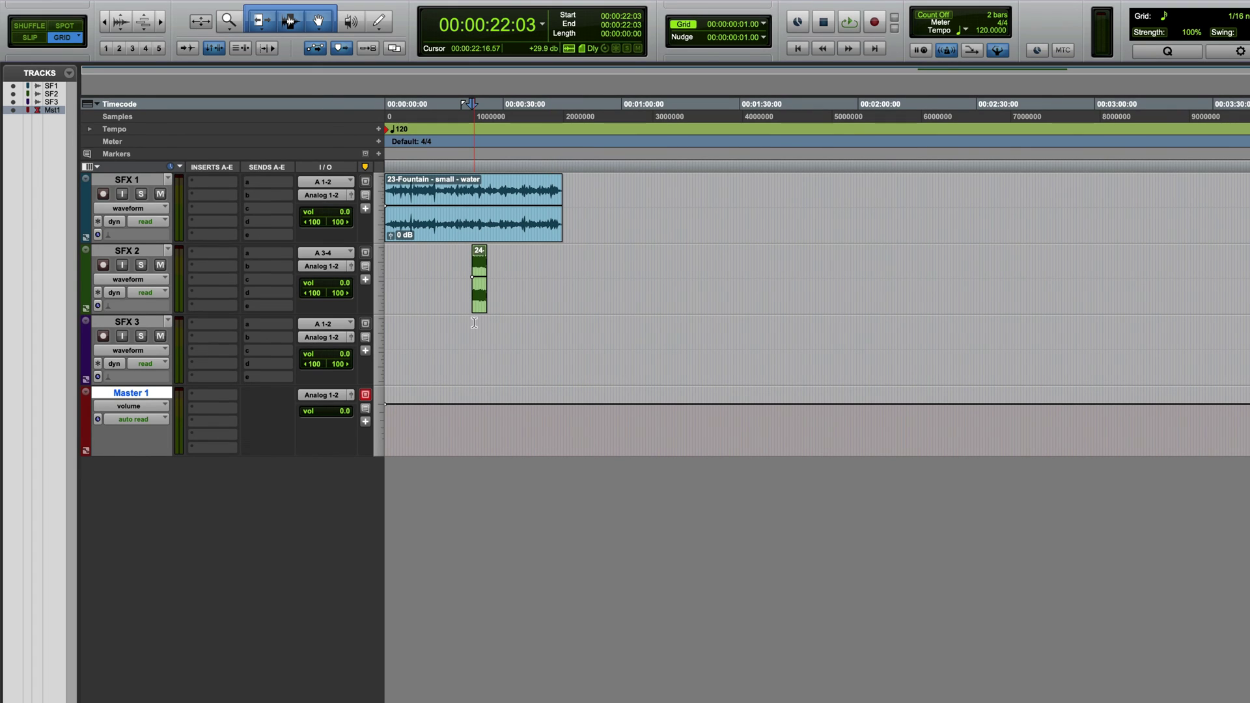
Place 25-1 People Waiting In Line at the marked spot on SFX 3.
left_click_drag(438, 325, 523, 333)
key("super+Tab")
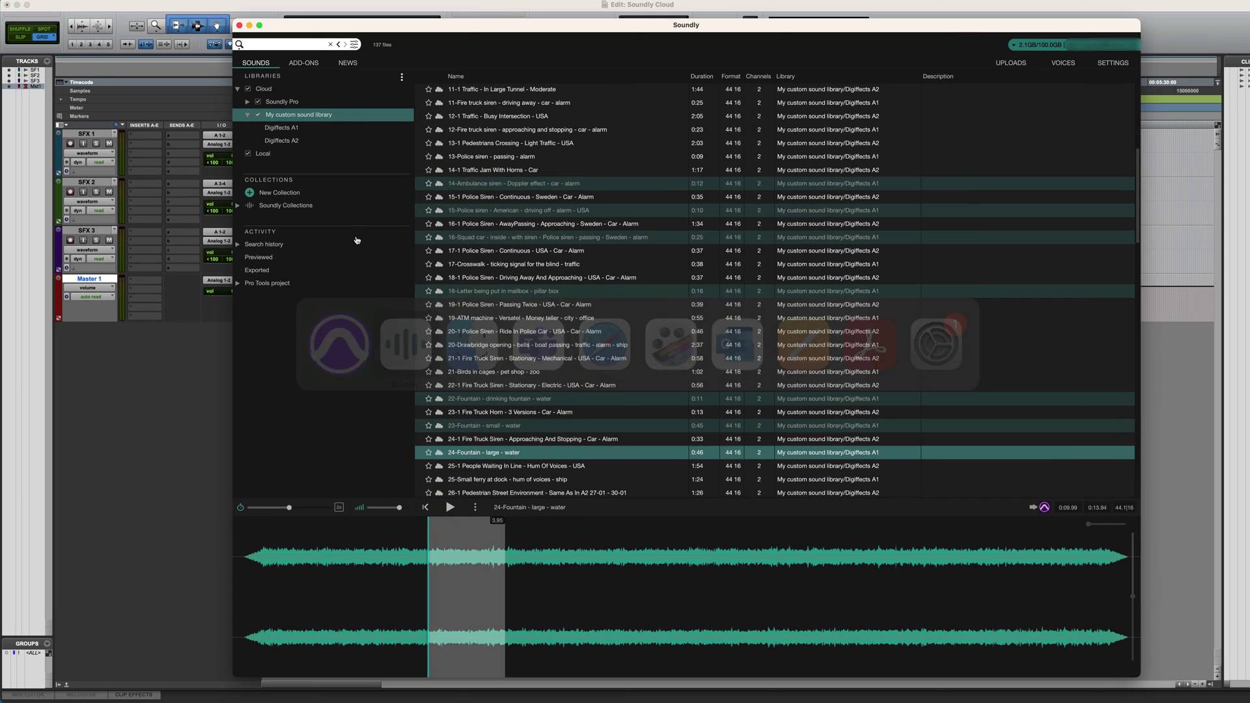
key("Down")
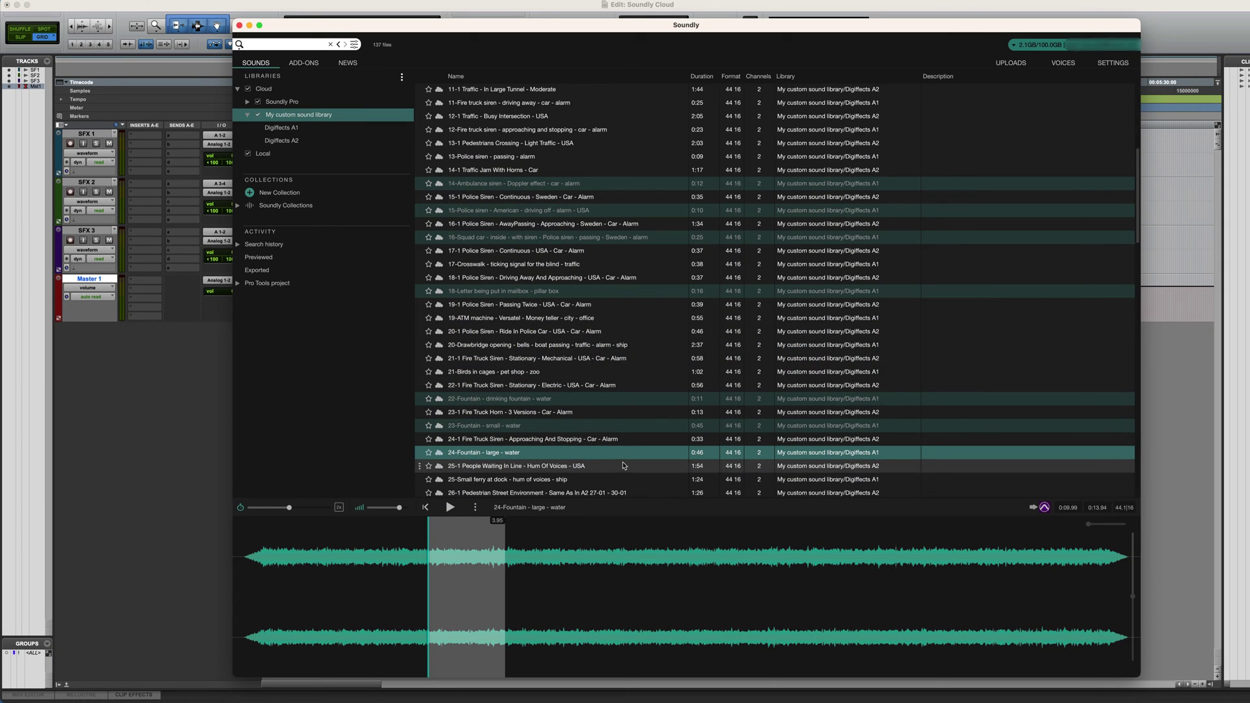
left_click(1045, 508)
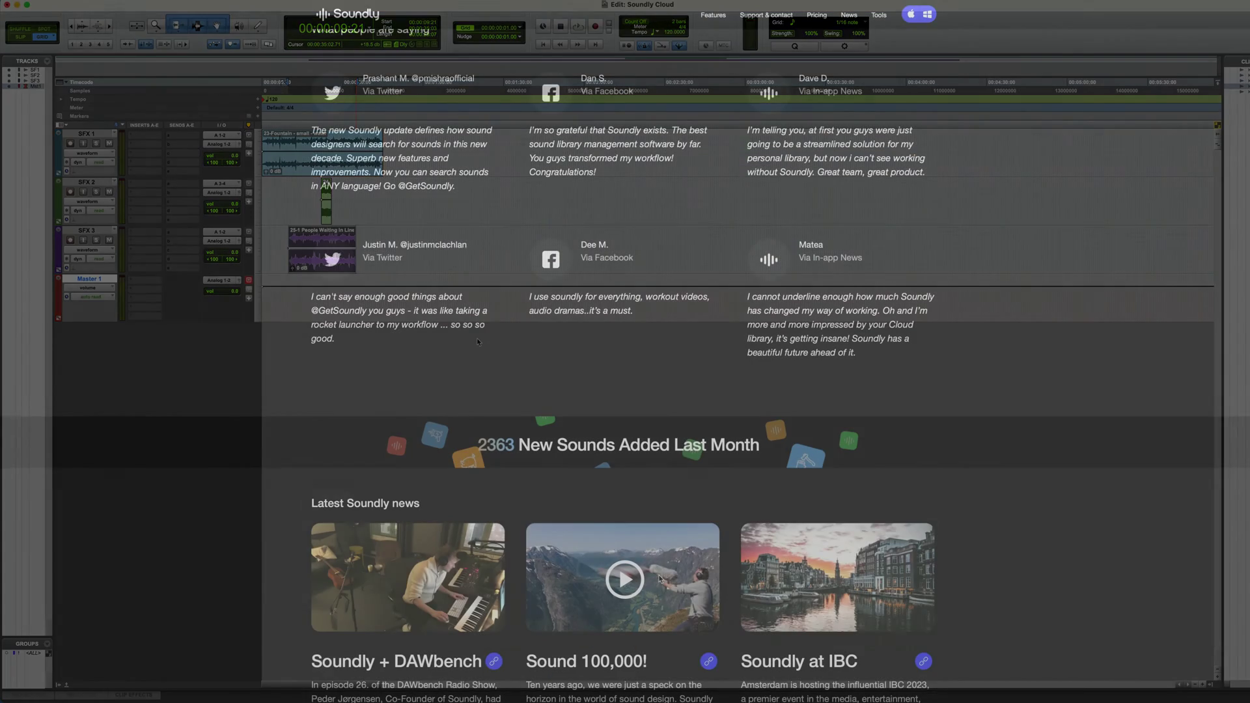
Scroll the Soundly website down to the Free, $14.99 monthly and $9.99 24-hour plans.
scroll(659, 574, "down", 10)
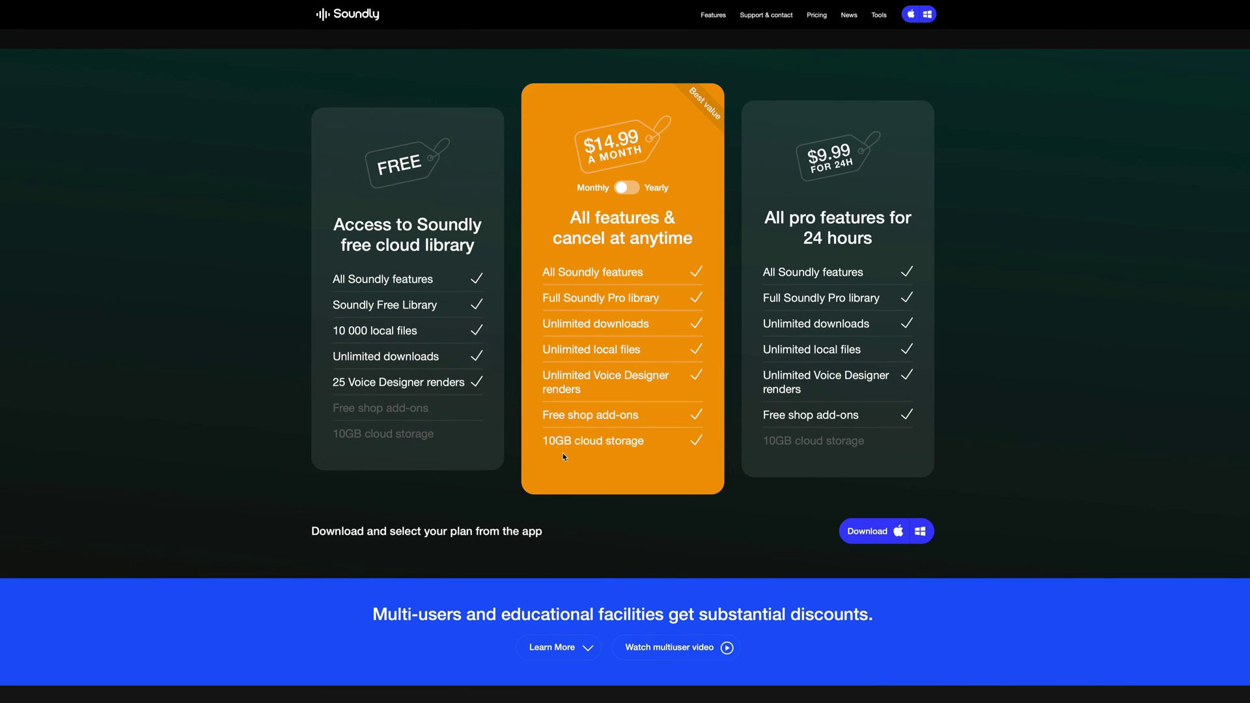
scroll(728, 582, "down", 2)
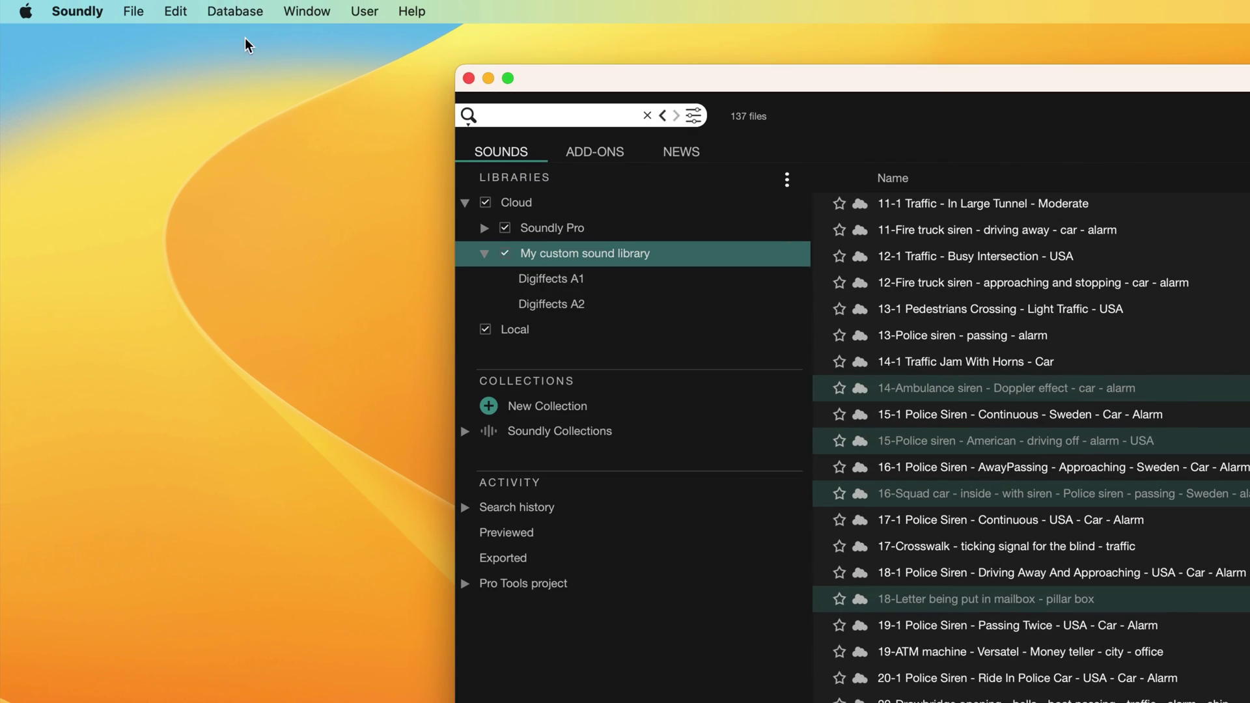
left_click(223, 13)
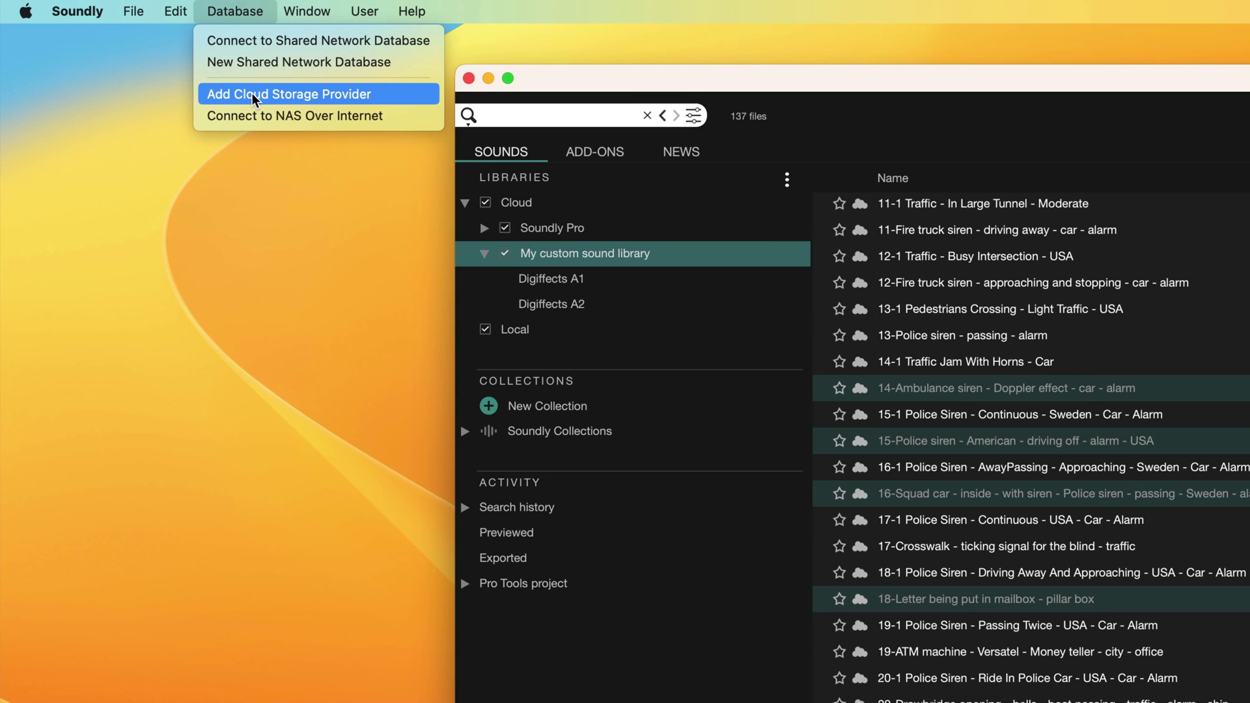
left_click(330, 99)
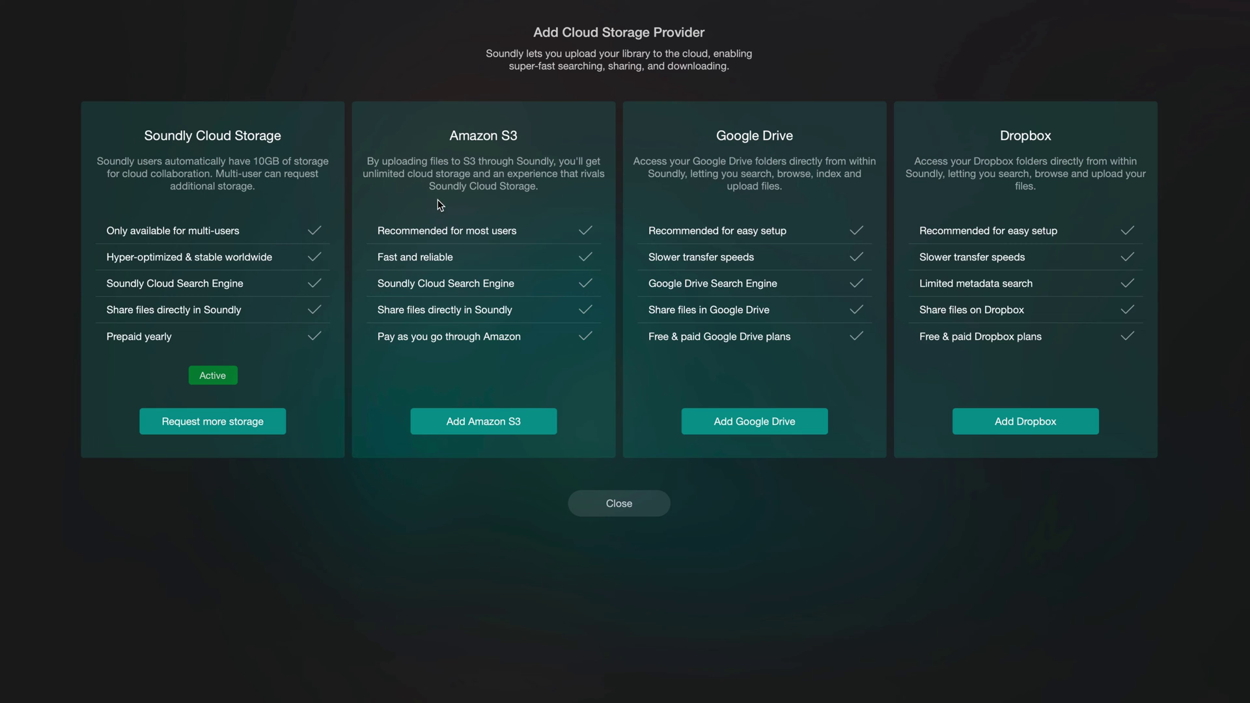
left_click(619, 505)
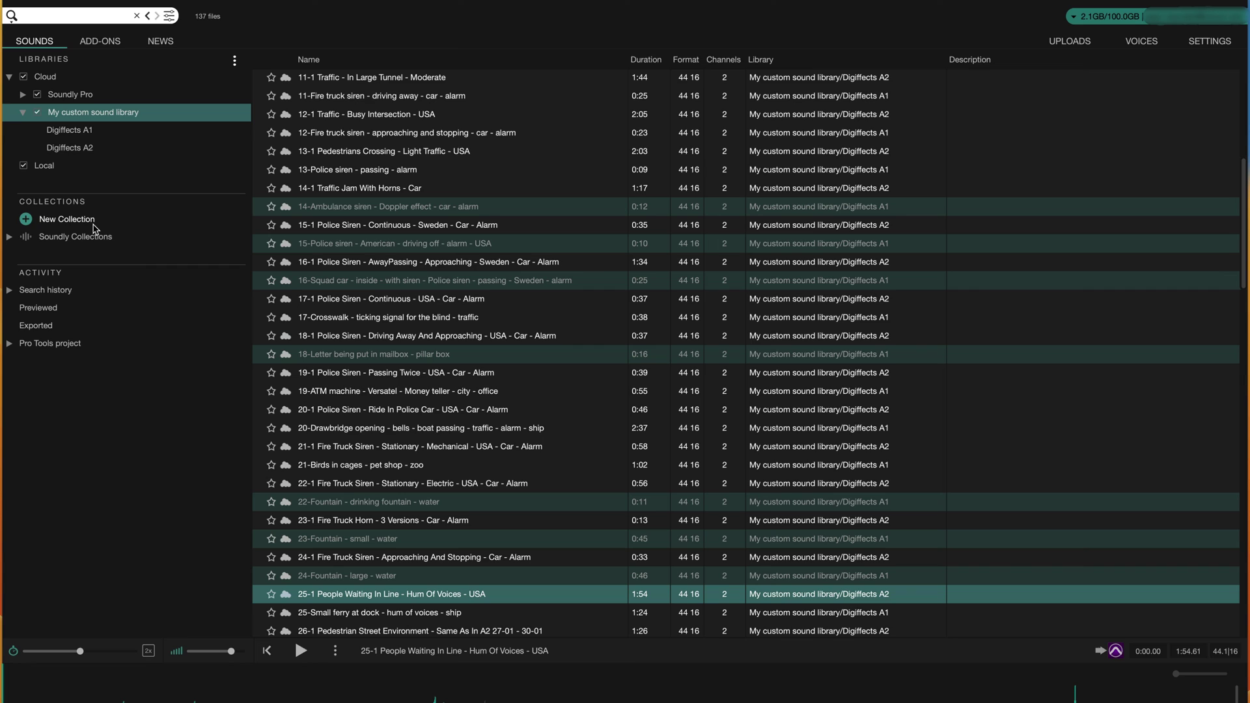
Create a new collection named SFX 1.
left_click(77, 221)
type("SFX 1")
key("Return")
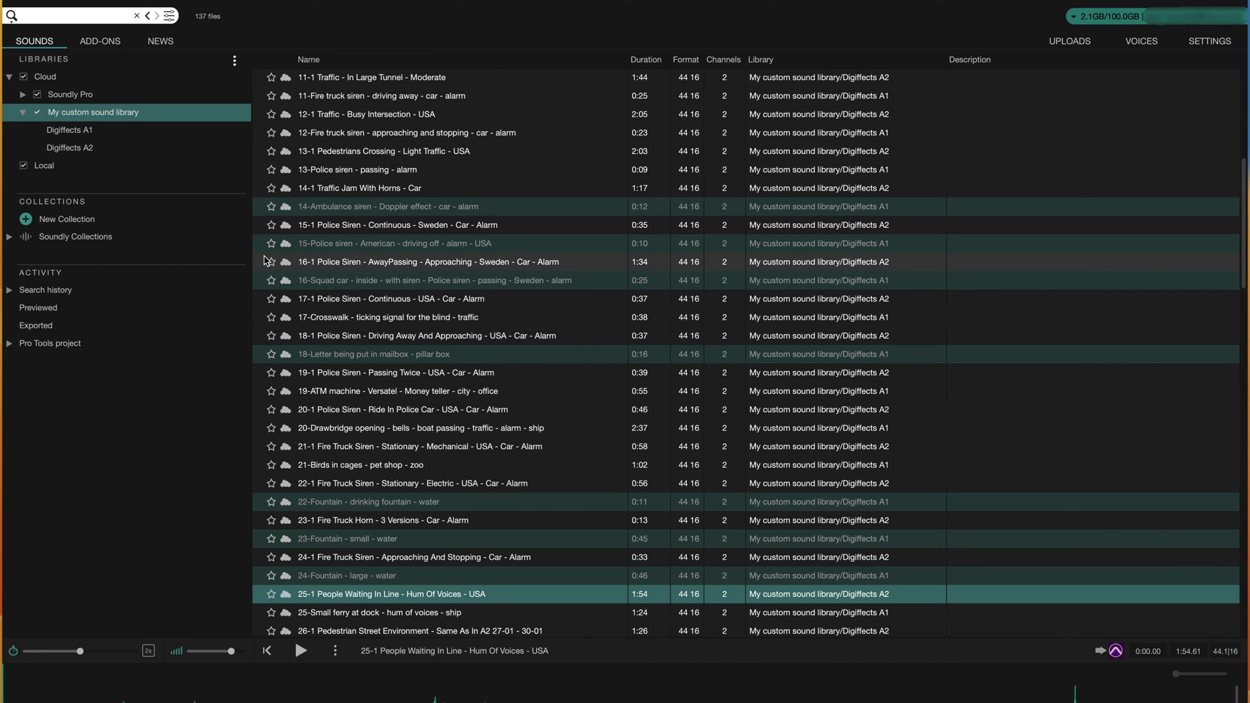
Add 16-1 Police Siren, 13-1 Pedestrians Crossing, 22-, 20- and 24-Fountain sounds to SFX 1.
left_click_drag(258, 262, 43, 272)
left_click_drag(365, 151, 40, 273)
left_click_drag(420, 505, 43, 272)
left_click_drag(456, 429, 43, 272)
left_click(357, 578)
left_click_drag(357, 578, 73, 281)
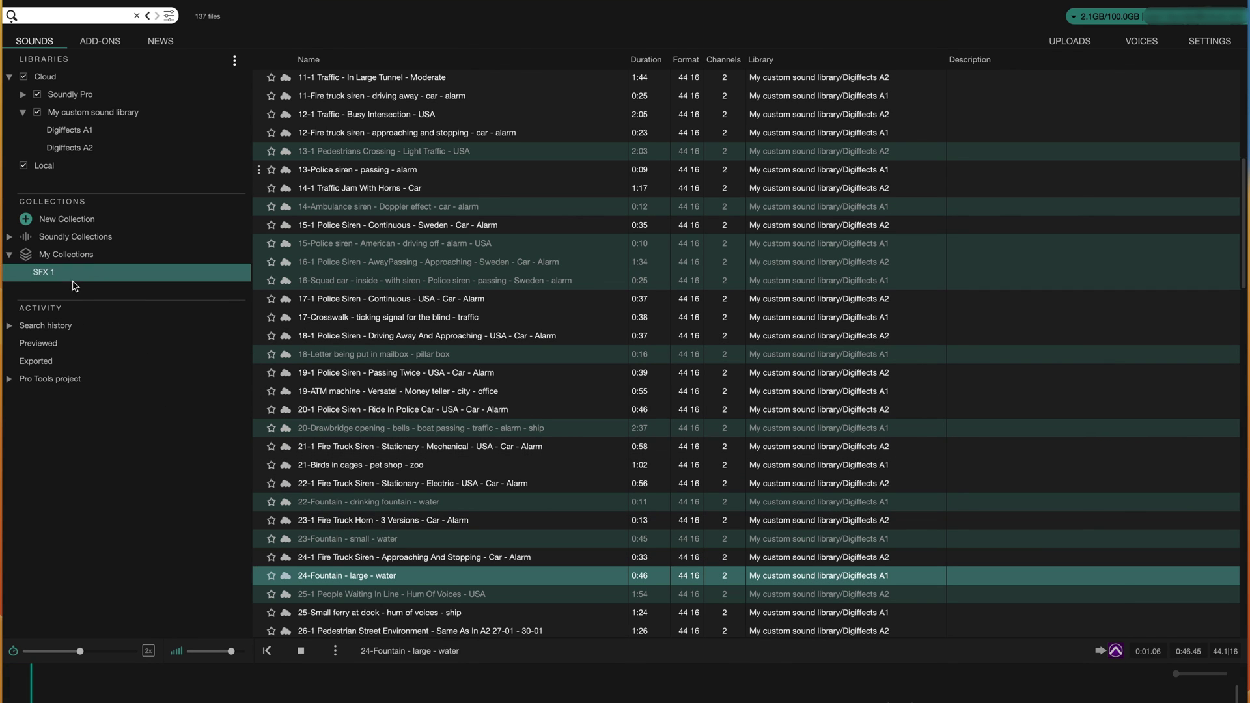
Open the Share page for the SFX 1 collection.
left_click(65, 282)
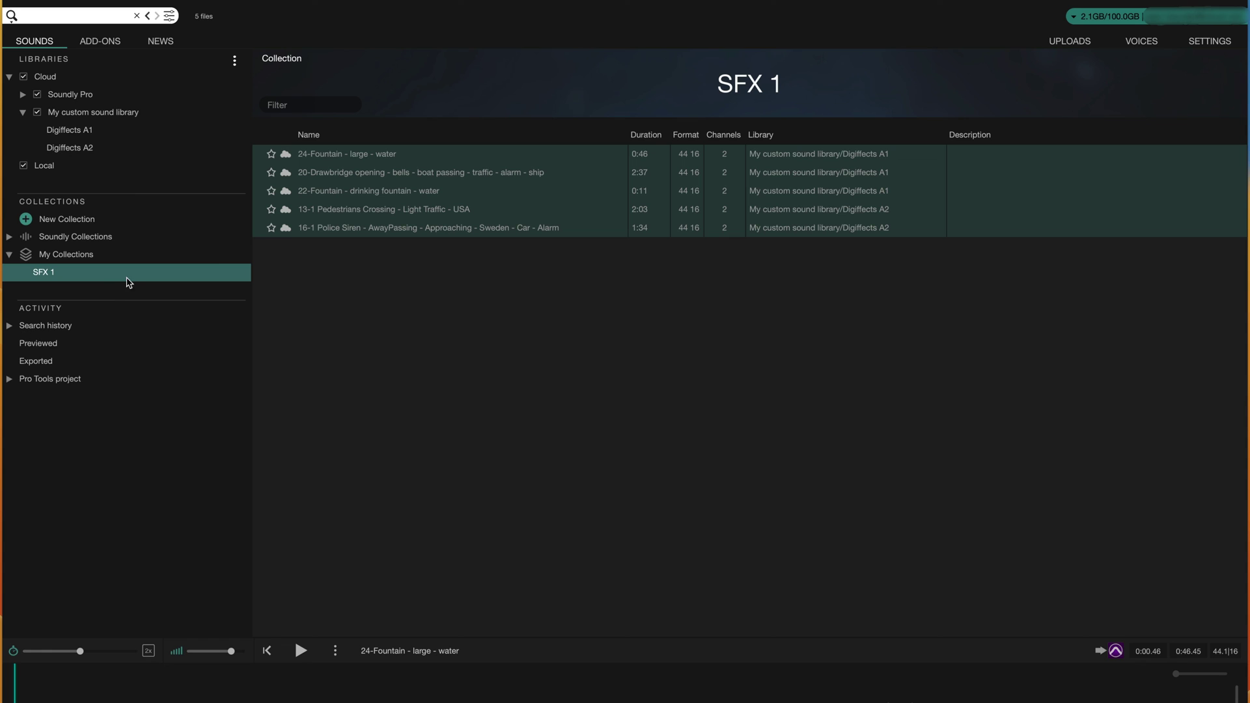
right_click(122, 280)
left_click(158, 317)
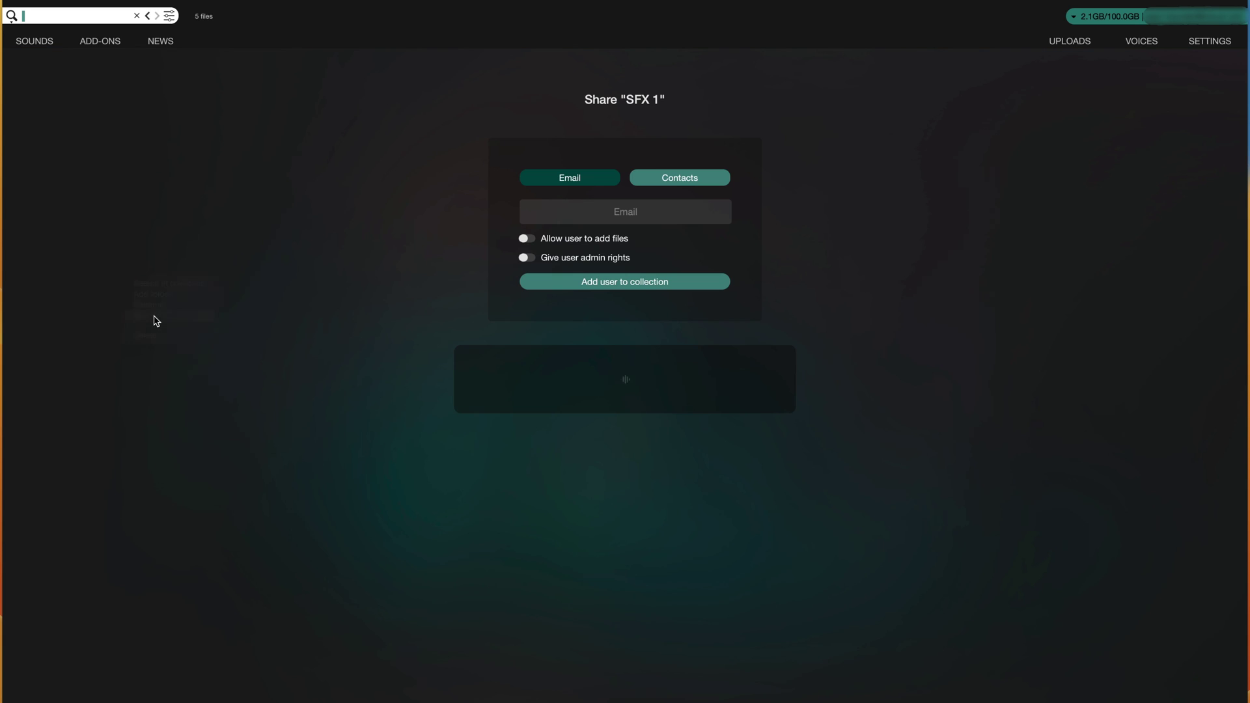